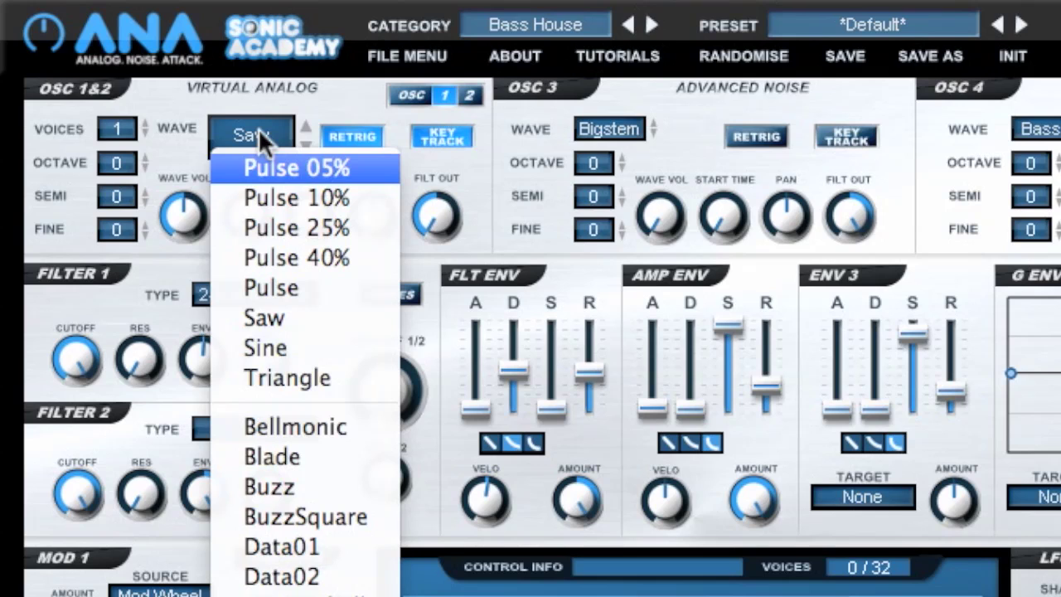
Step: Audition the Saw, Sine, Triangle, Bellmonic, Blade and BuzzSquare waves on oscillator 1
{"action": "left_click", "coordinate": [311, 324]}
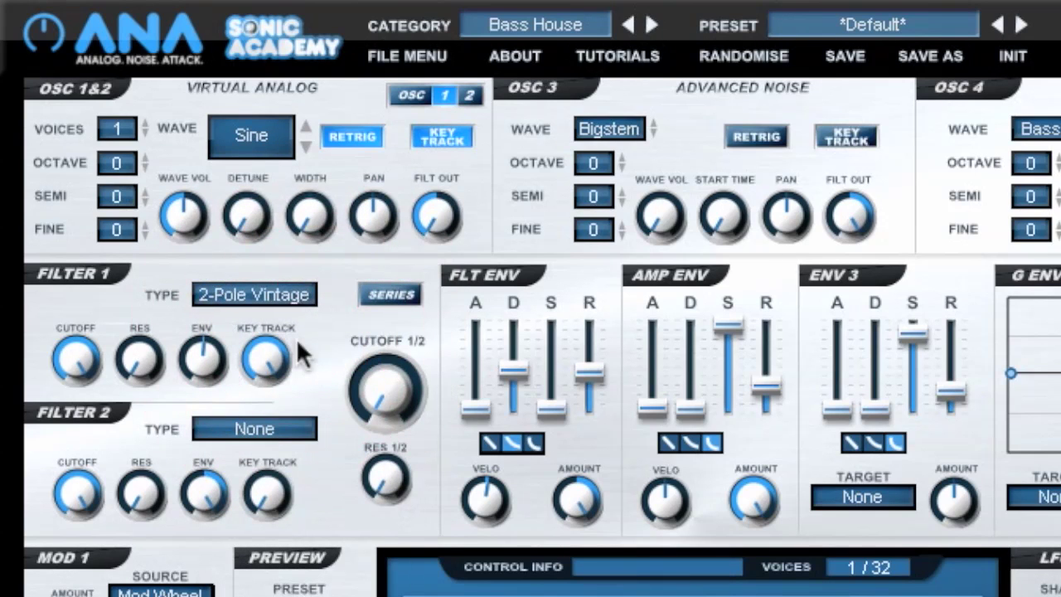
{"action": "scroll", "coordinate": [266, 147], "scroll_direction": "down", "scroll_amount": 1}
{"action": "left_click", "coordinate": [251, 125]}
{"action": "left_click", "coordinate": [295, 421]}
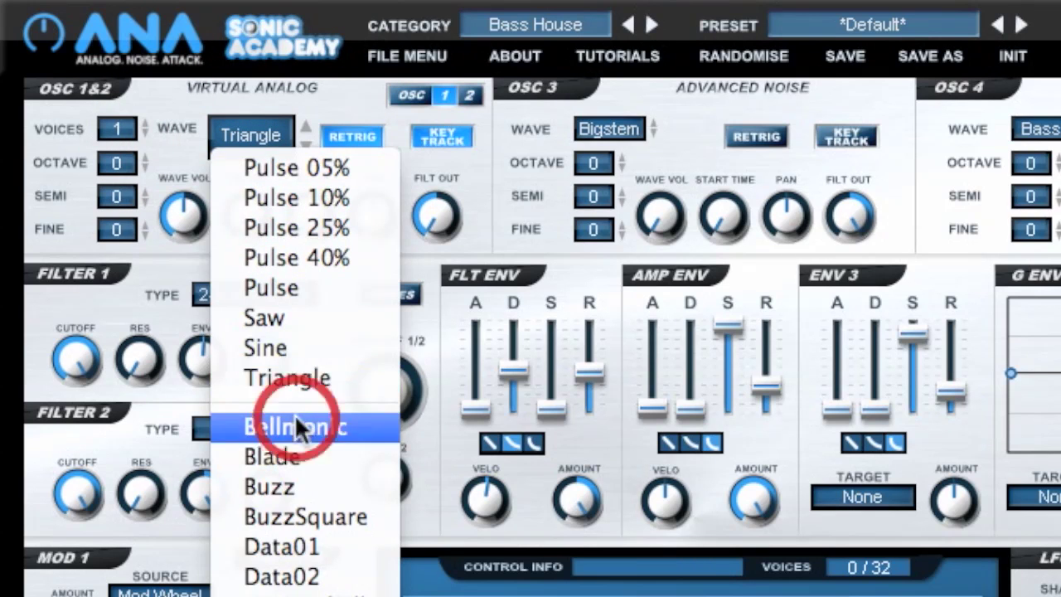
{"action": "left_click", "coordinate": [267, 134]}
{"action": "left_click", "coordinate": [302, 439]}
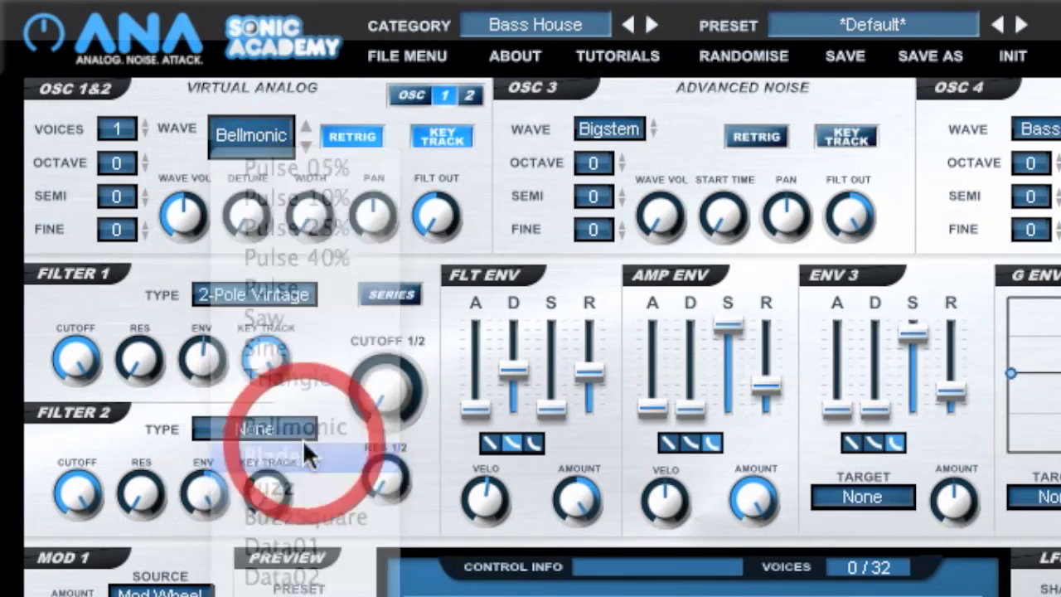
{"action": "left_click", "coordinate": [267, 141]}
{"action": "left_click", "coordinate": [264, 440]}
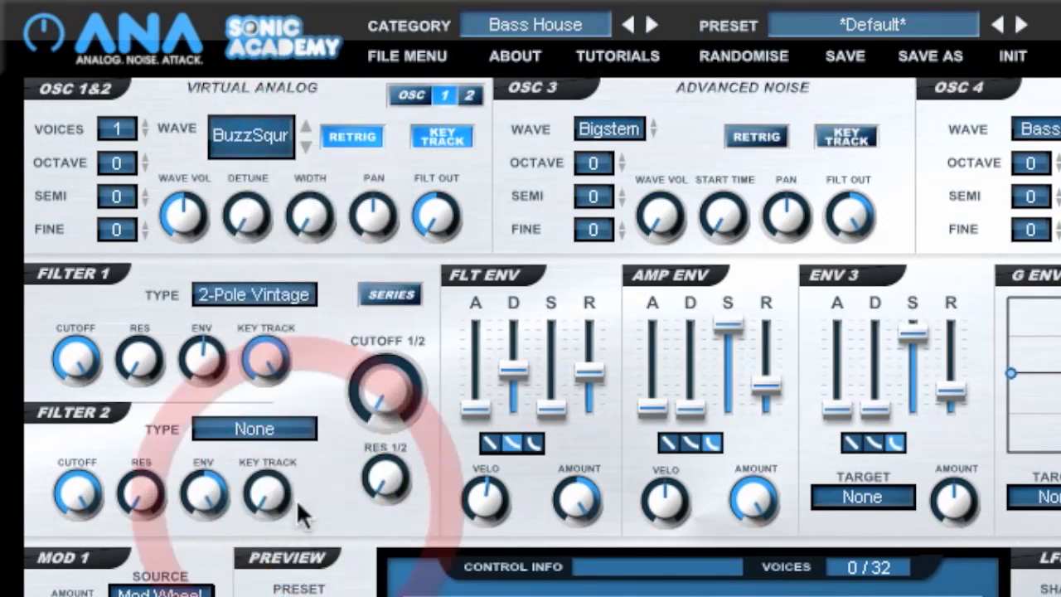
Step: Audition the Data01, Data02, KickBass, SawTlkEE and TalkA waves on oscillator 1
{"action": "left_click", "coordinate": [264, 149]}
{"action": "left_click", "coordinate": [298, 547]}
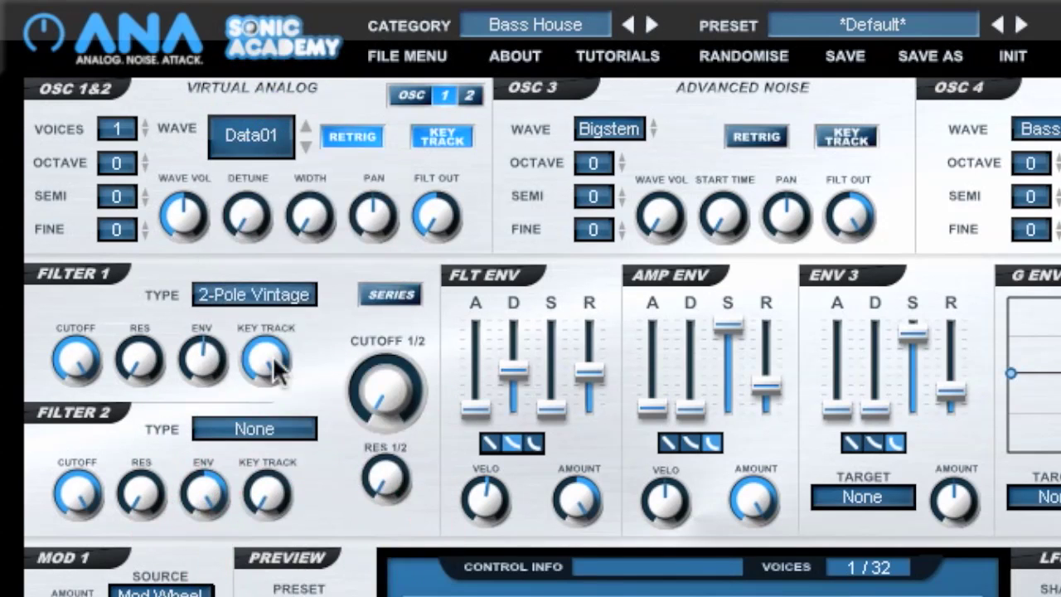
{"action": "left_click", "coordinate": [257, 148]}
{"action": "left_click", "coordinate": [290, 578]}
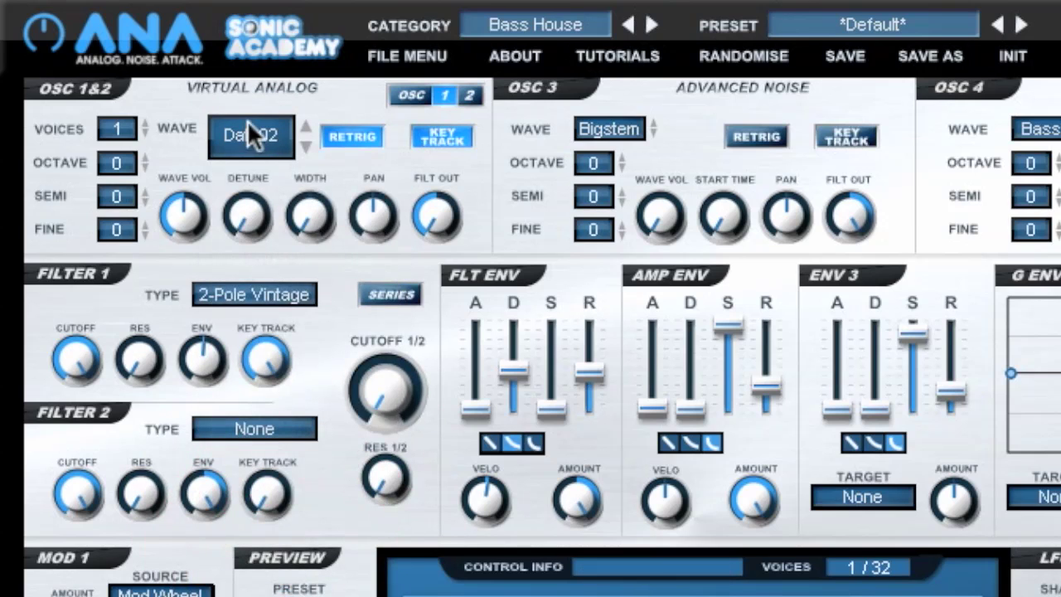
{"action": "left_click", "coordinate": [237, 133]}
{"action": "left_click", "coordinate": [282, 584]}
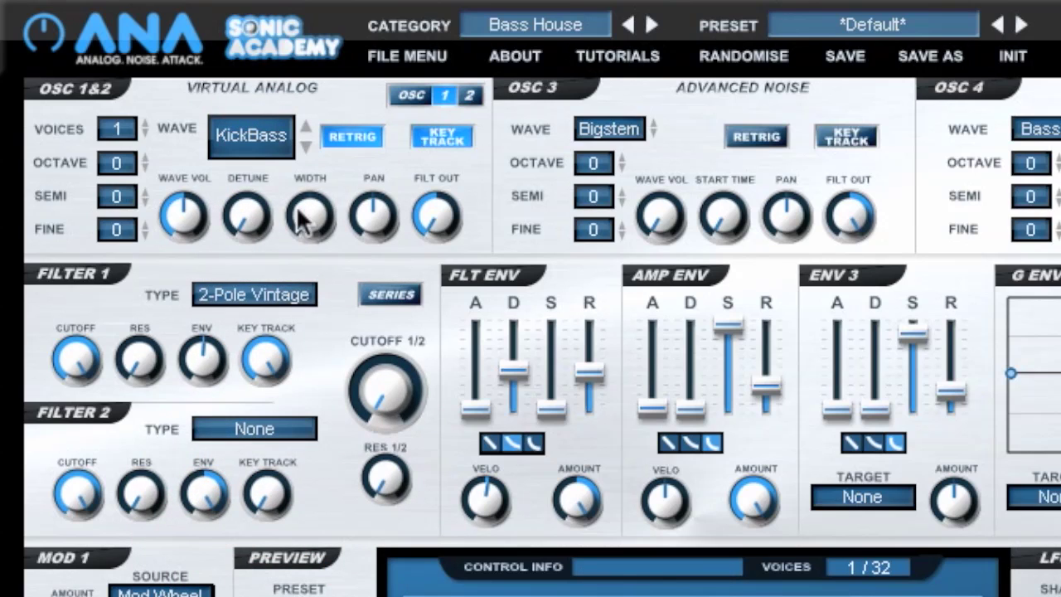
{"action": "scroll", "coordinate": [290, 157], "scroll_direction": "down", "scroll_amount": 3}
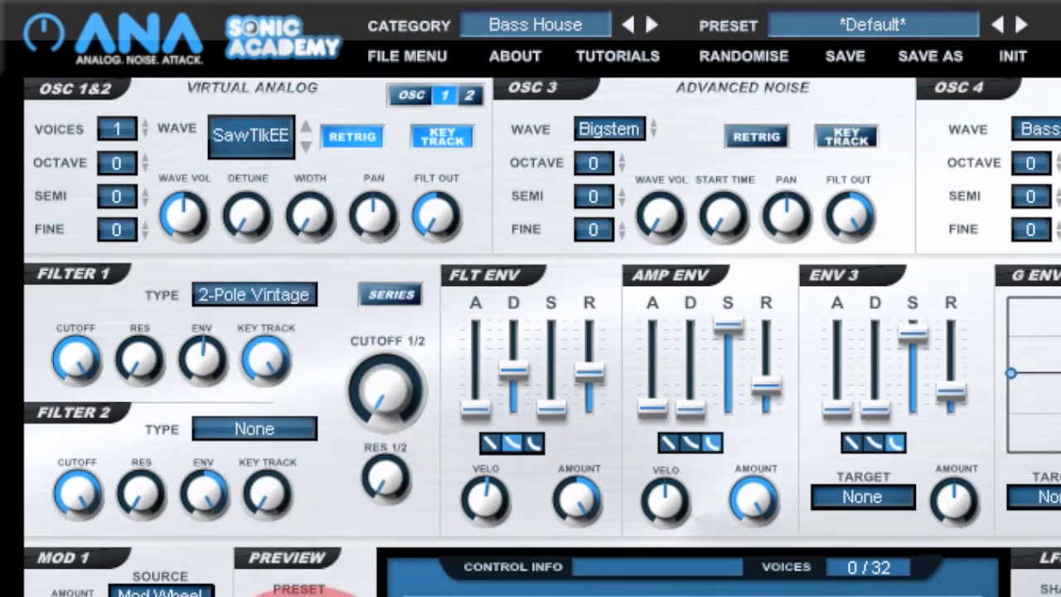
{"action": "left_click", "coordinate": [260, 135]}
{"action": "scroll", "coordinate": [260, 134], "scroll_direction": "down", "scroll_amount": 1}
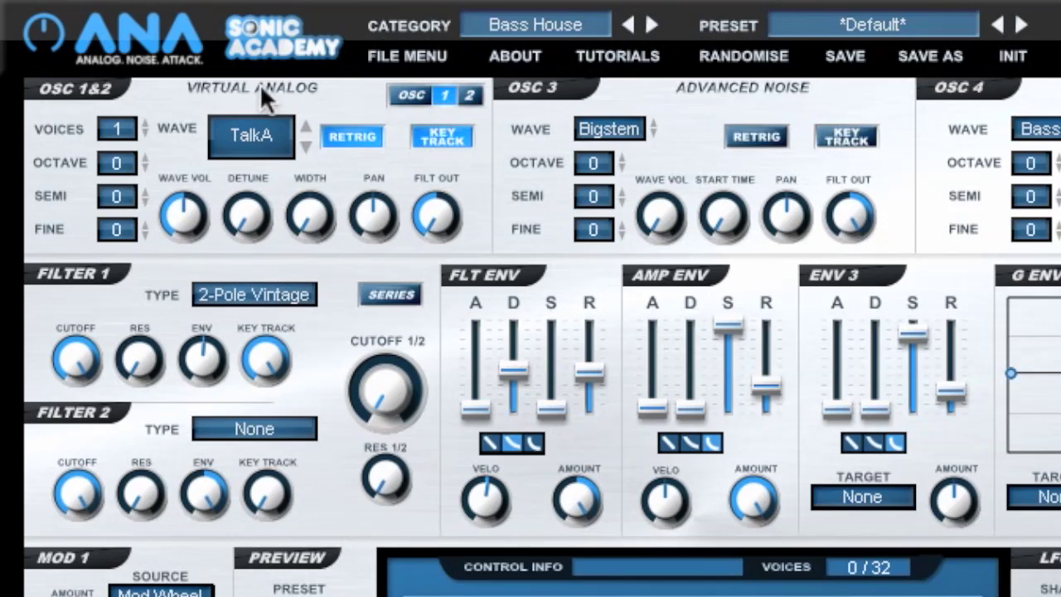
Step: Set oscillator 1 to the Saw wave with 8 voices
{"action": "left_click", "coordinate": [262, 139]}
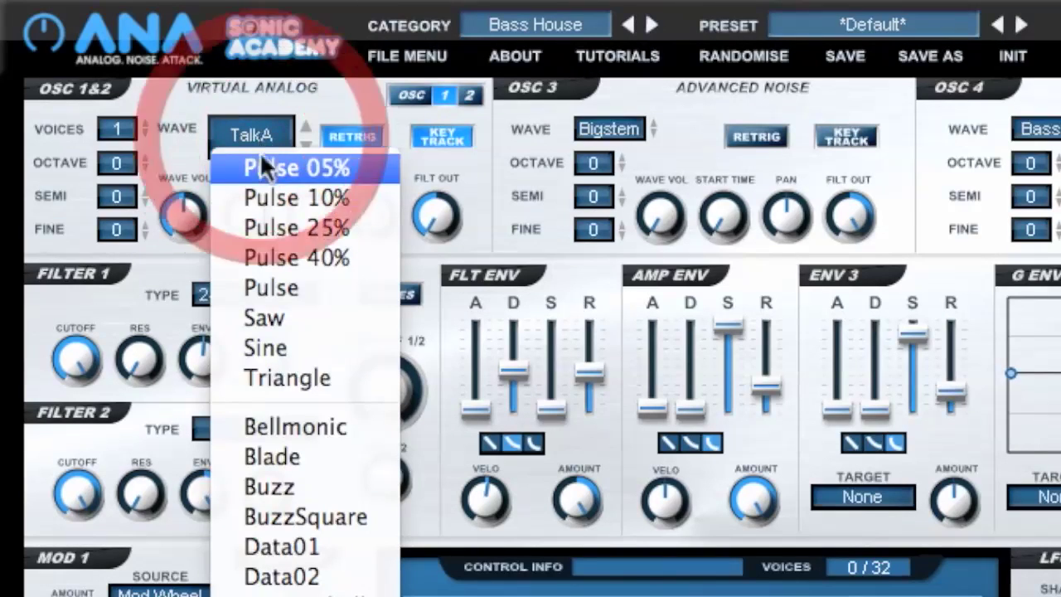
{"action": "left_click", "coordinate": [291, 306]}
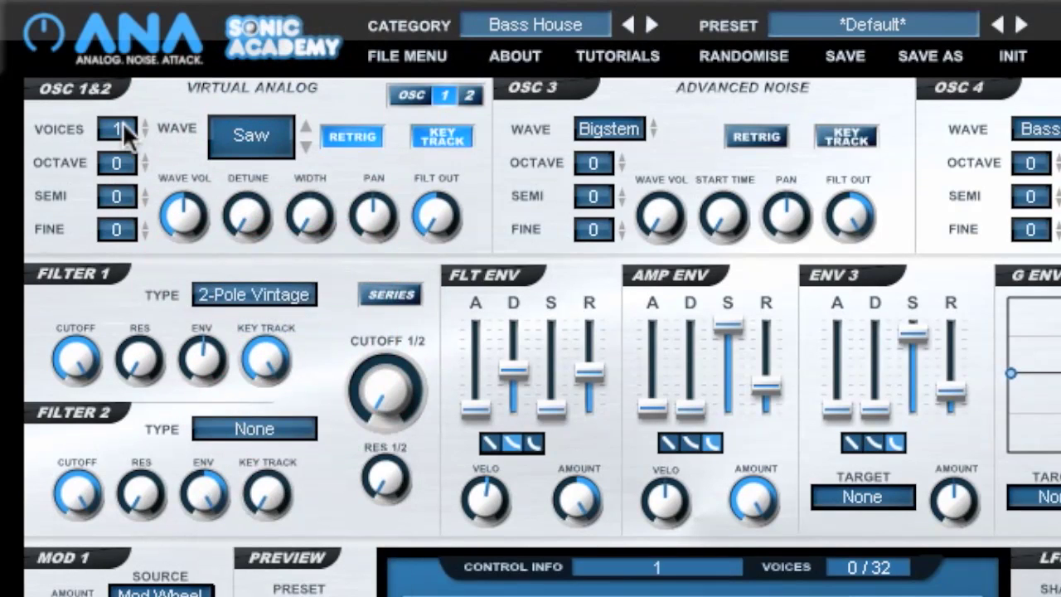
{"action": "left_click_drag", "start_coordinate": [122, 131], "coordinate": [124, 25]}
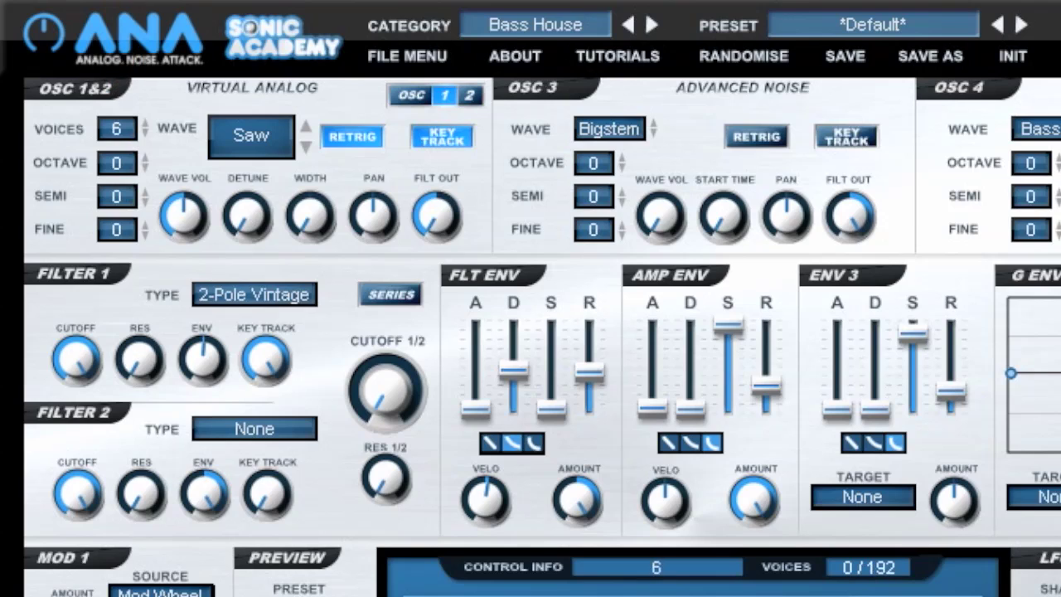
{"action": "left_click_drag", "start_coordinate": [134, 141], "coordinate": [121, 22]}
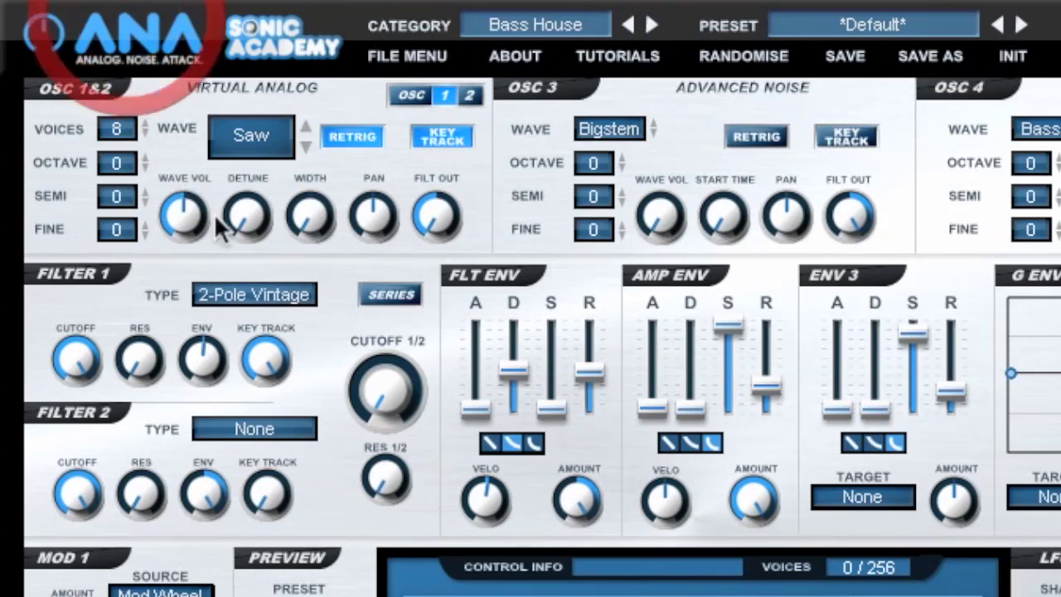
Step: Turn off retrigger on oscillator 1 and raise its detune and stereo width
{"action": "left_click", "coordinate": [363, 135]}
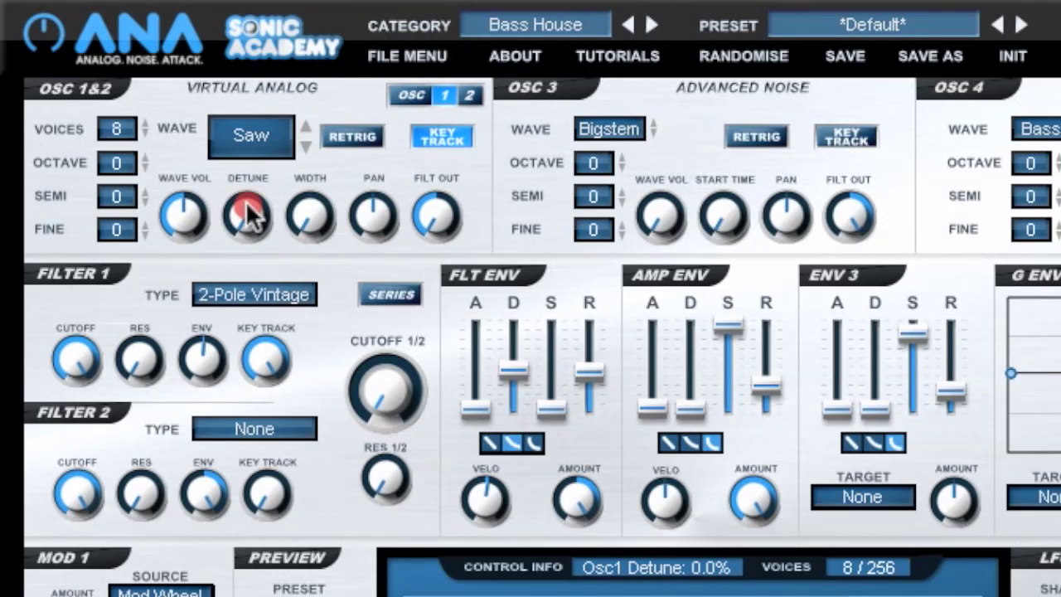
{"action": "left_click_drag", "start_coordinate": [248, 211], "coordinate": [258, 49]}
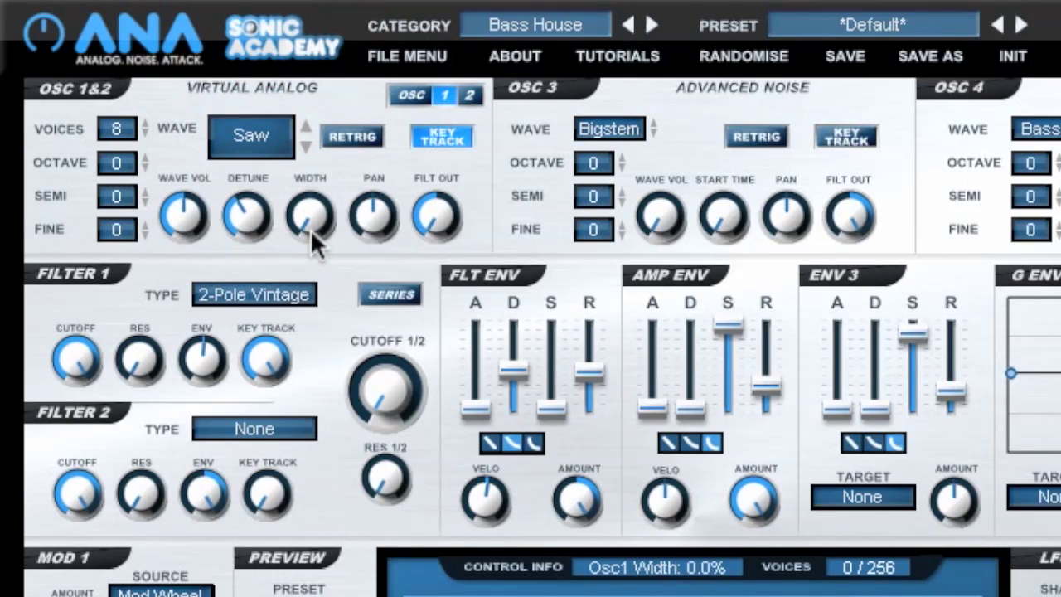
{"action": "left_click_drag", "start_coordinate": [309, 229], "coordinate": [321, 2]}
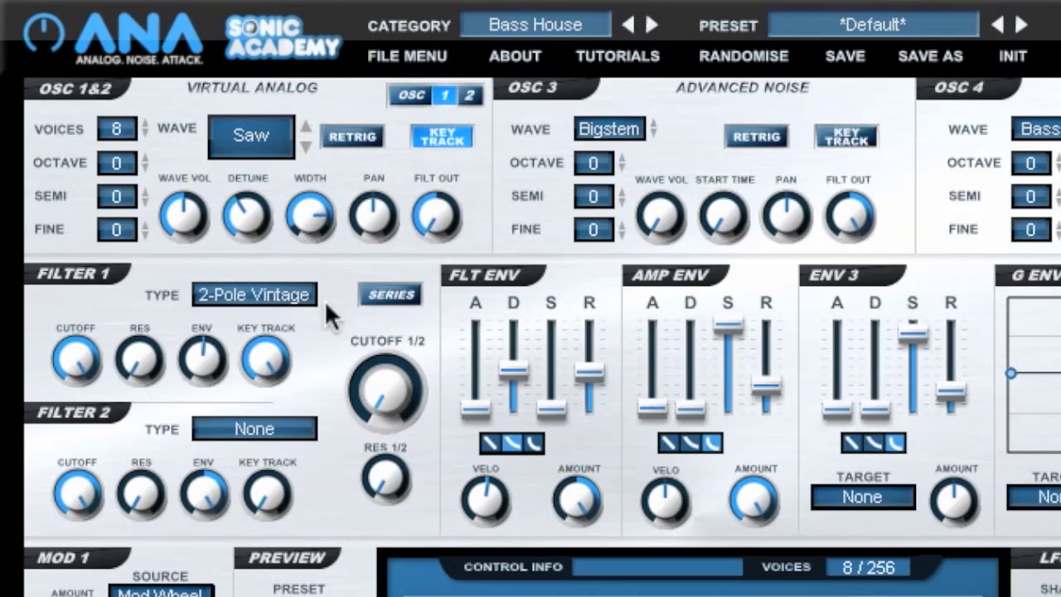
{"action": "left_click_drag", "start_coordinate": [317, 218], "coordinate": [324, 180]}
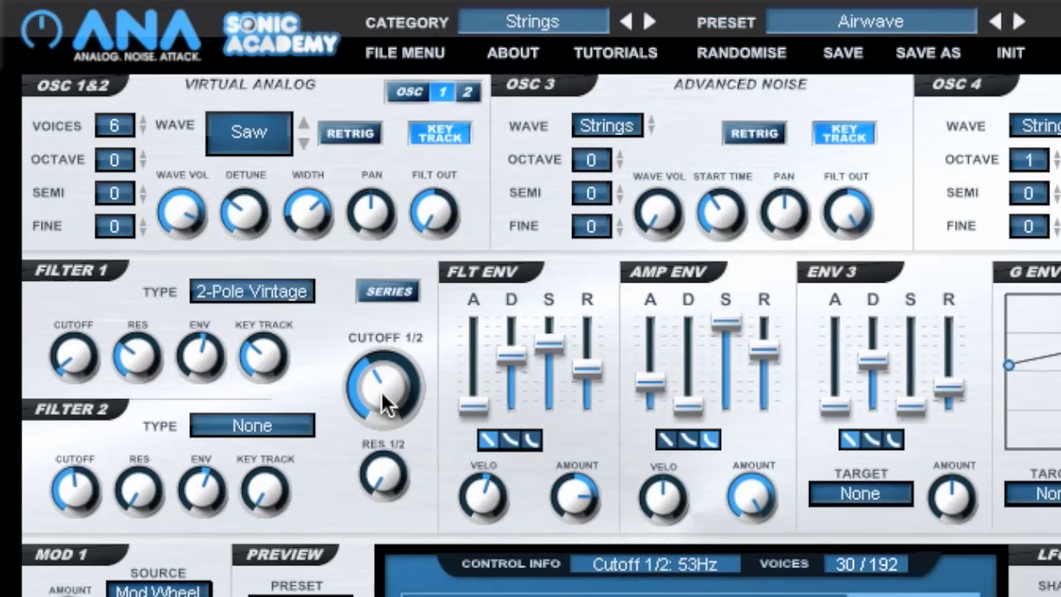
Step: Sweep the combined Cutoff 1/2 on the Airwave, Analog Strings and 10 Years Ago presets
{"action": "left_click_drag", "start_coordinate": [382, 386], "coordinate": [407, 379]}
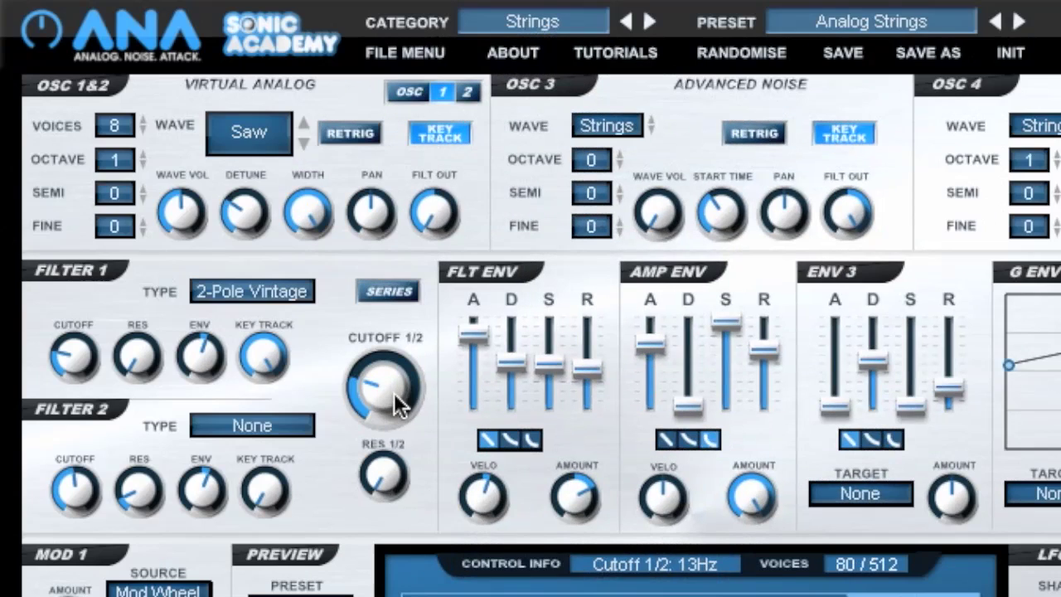
{"action": "mouse_move", "coordinate": [393, 392]}
{"action": "left_mouse_down"}
{"action": "mouse_move", "coordinate": [418, 227]}
{"action": "mouse_move", "coordinate": [395, 410]}
{"action": "left_mouse_up"}
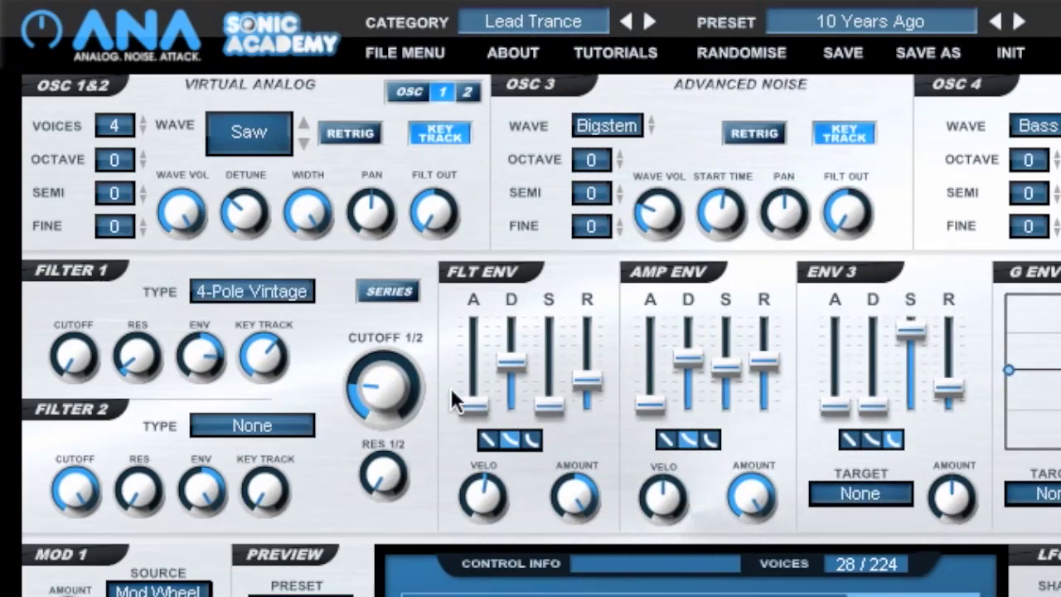
{"action": "left_click_drag", "start_coordinate": [383, 398], "coordinate": [433, 379]}
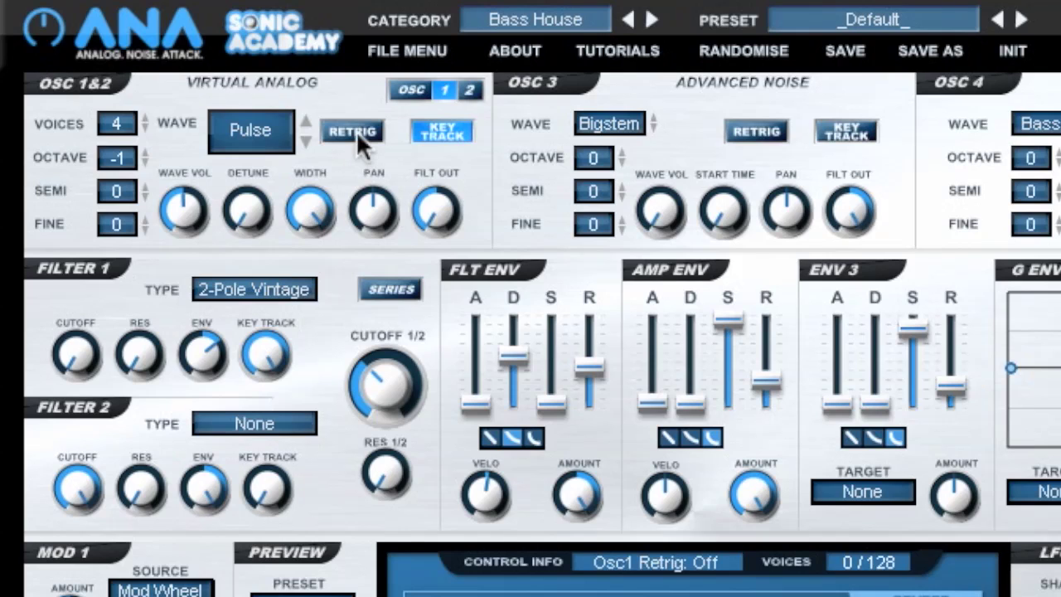
Step: Toggle retrigger on oscillator 1 of the four-voice Pulse bass patch
{"action": "left_click", "coordinate": [356, 130]}
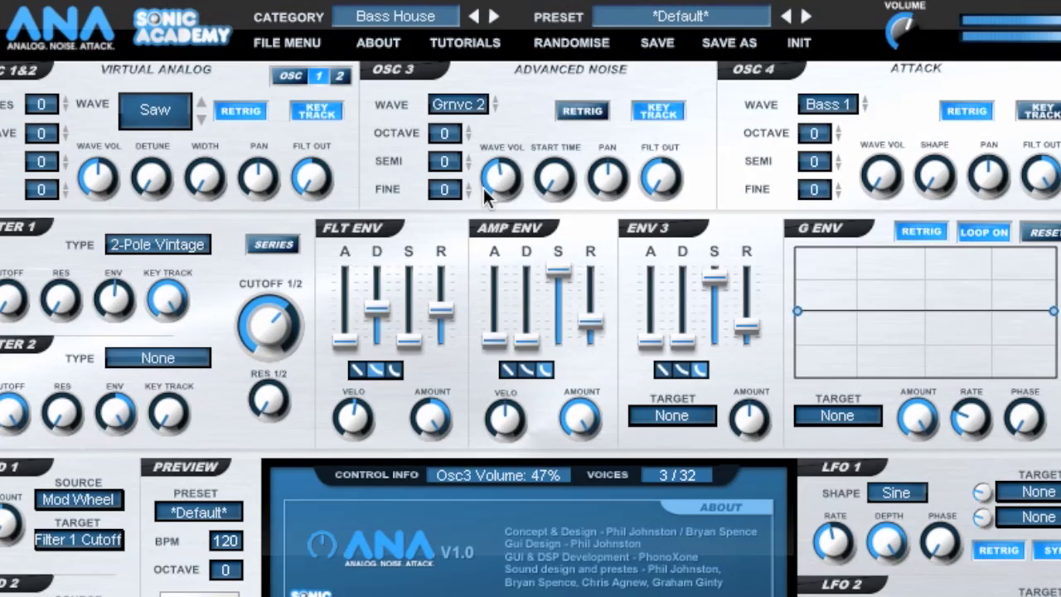
Step: Audition the Grainvoice 3, Megasaw 2, Megasaw 4, NoisePad1 and NoisePad2 waves on oscillator 3
{"action": "scroll", "coordinate": [474, 106], "scroll_direction": "up", "scroll_amount": 1}
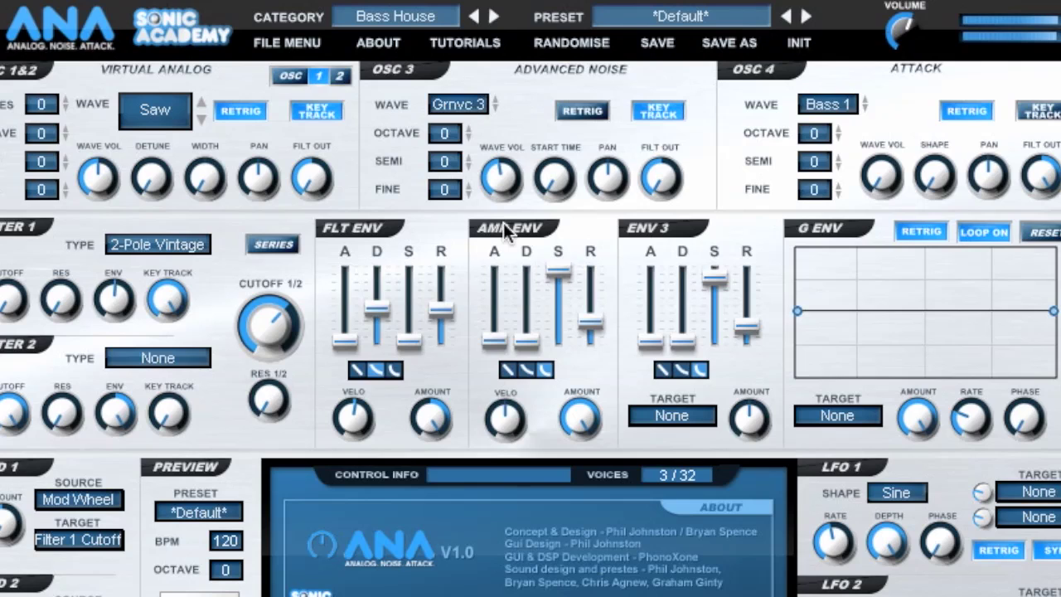
{"action": "left_click", "coordinate": [486, 104]}
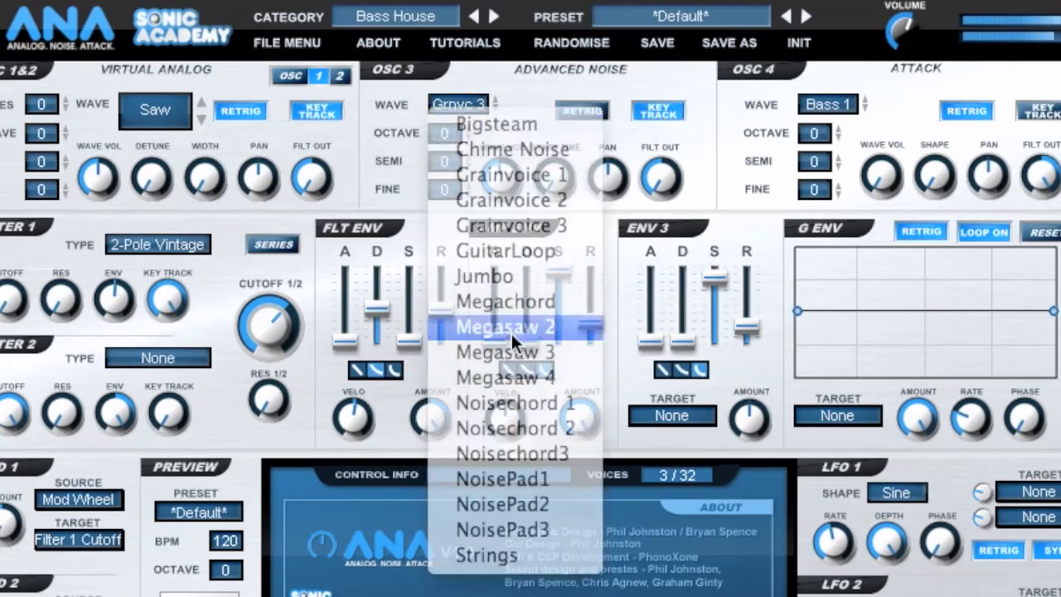
{"action": "left_click", "coordinate": [514, 261]}
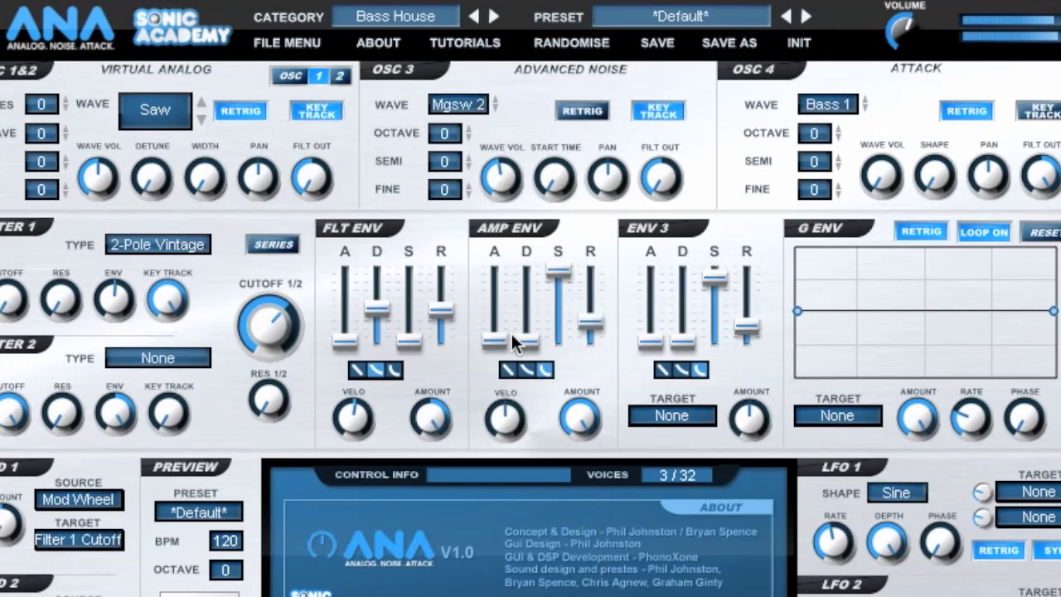
{"action": "scroll", "coordinate": [473, 105], "scroll_direction": "up", "scroll_amount": 2}
{"action": "mouse_move", "coordinate": [332, 345]}
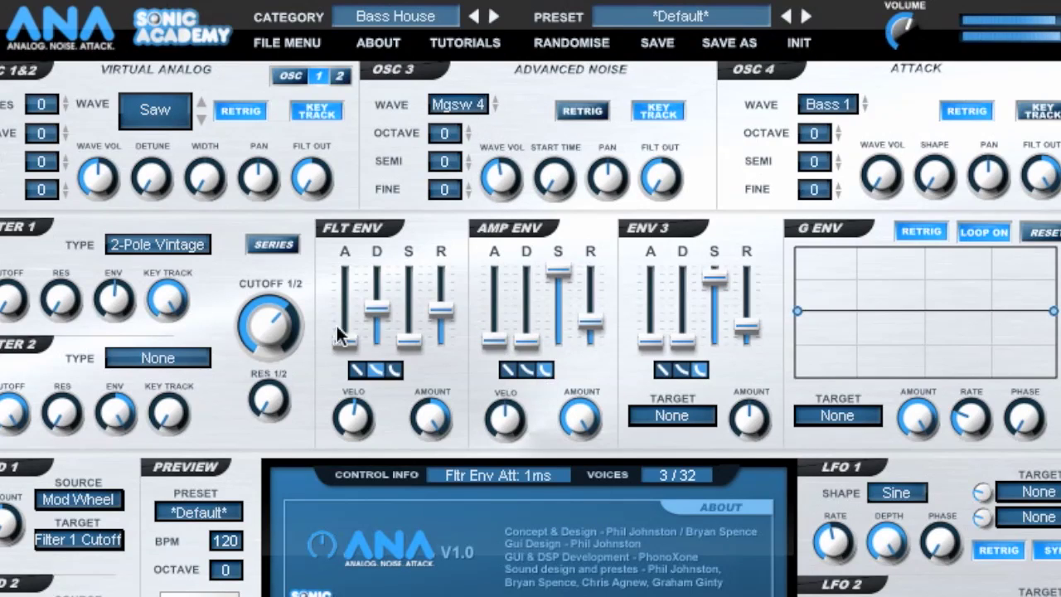
{"action": "scroll", "coordinate": [473, 104], "scroll_direction": "up", "scroll_amount": 2}
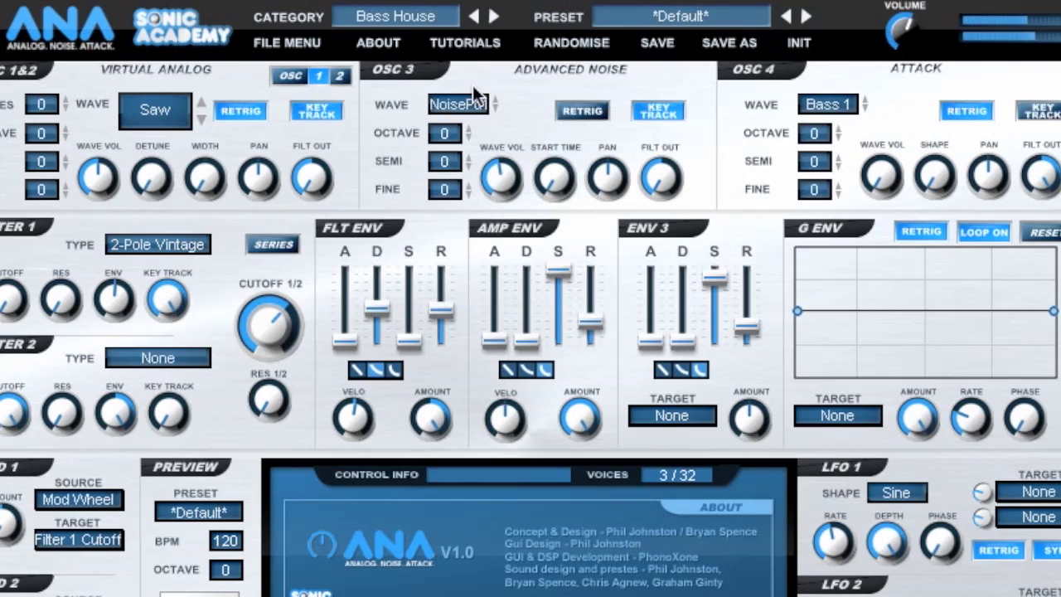
{"action": "scroll", "coordinate": [473, 106], "scroll_direction": "up", "scroll_amount": 1}
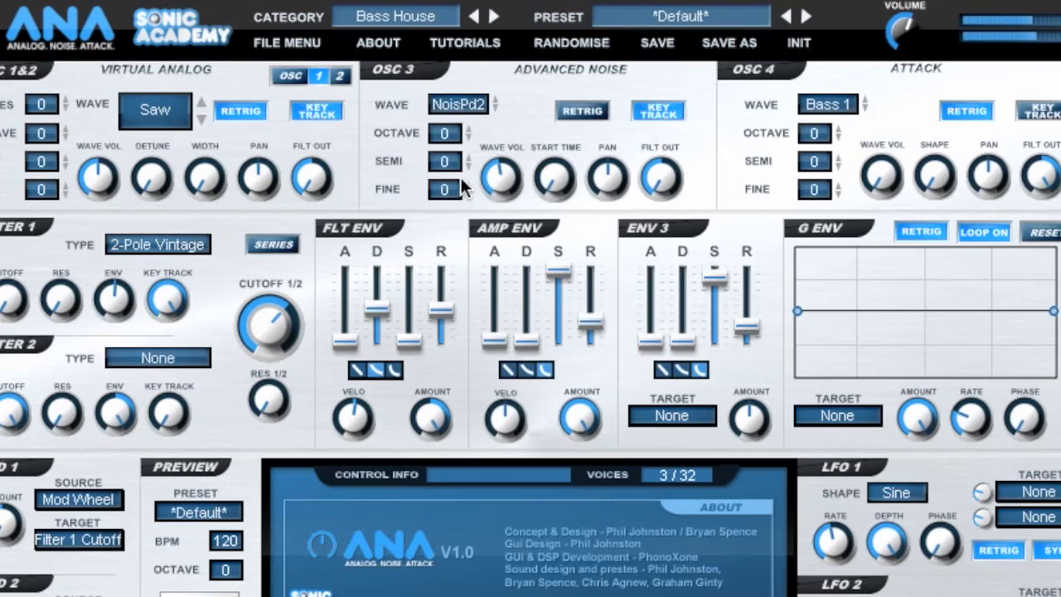
Step: Audition the NoisePad3, Strings and GuitarLoop waves on oscillator 3
{"action": "left_click", "coordinate": [471, 106]}
{"action": "left_click", "coordinate": [544, 530]}
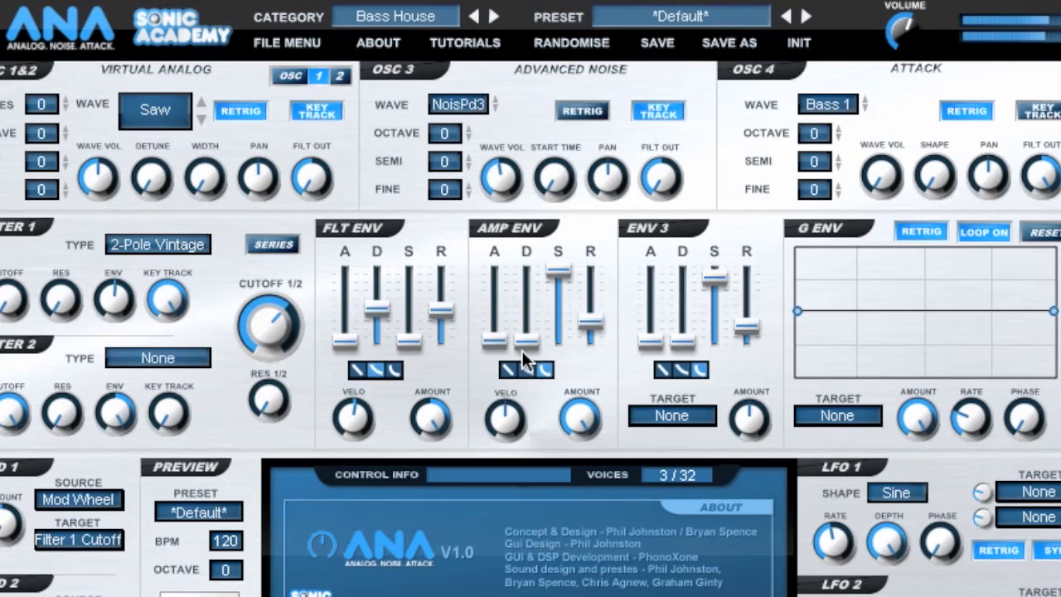
{"action": "left_click", "coordinate": [470, 105]}
{"action": "left_click", "coordinate": [539, 552]}
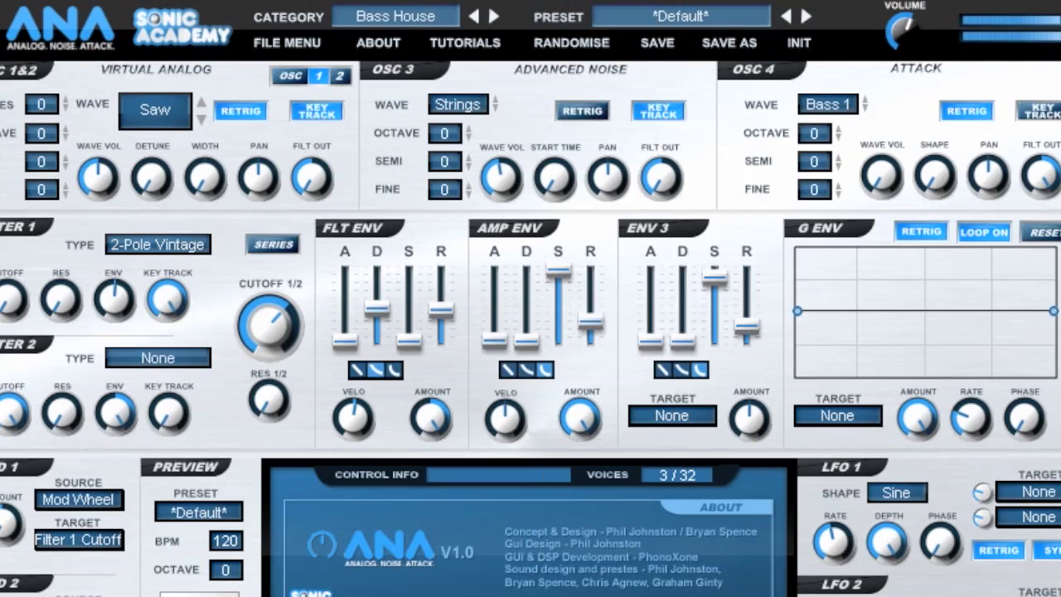
{"action": "left_click", "coordinate": [471, 105]}
{"action": "left_click", "coordinate": [531, 248]}
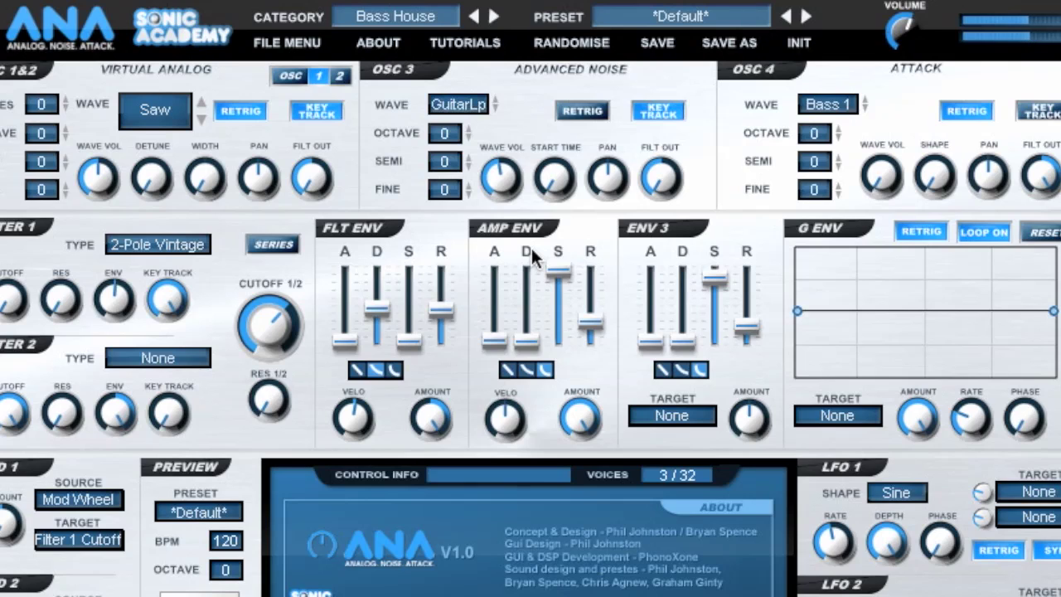
Step: Audition the Megachord, Noisechord 1 and Noisechord 2 waves on oscillator 3
{"action": "left_click", "coordinate": [469, 104]}
{"action": "left_click", "coordinate": [528, 300]}
{"action": "left_click", "coordinate": [464, 105]}
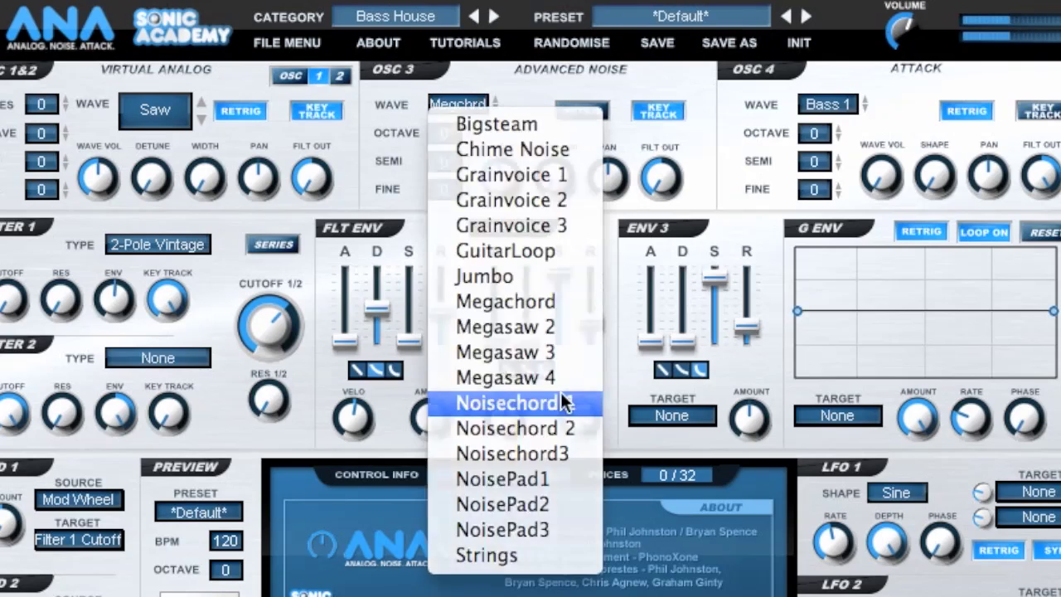
{"action": "left_click", "coordinate": [561, 397]}
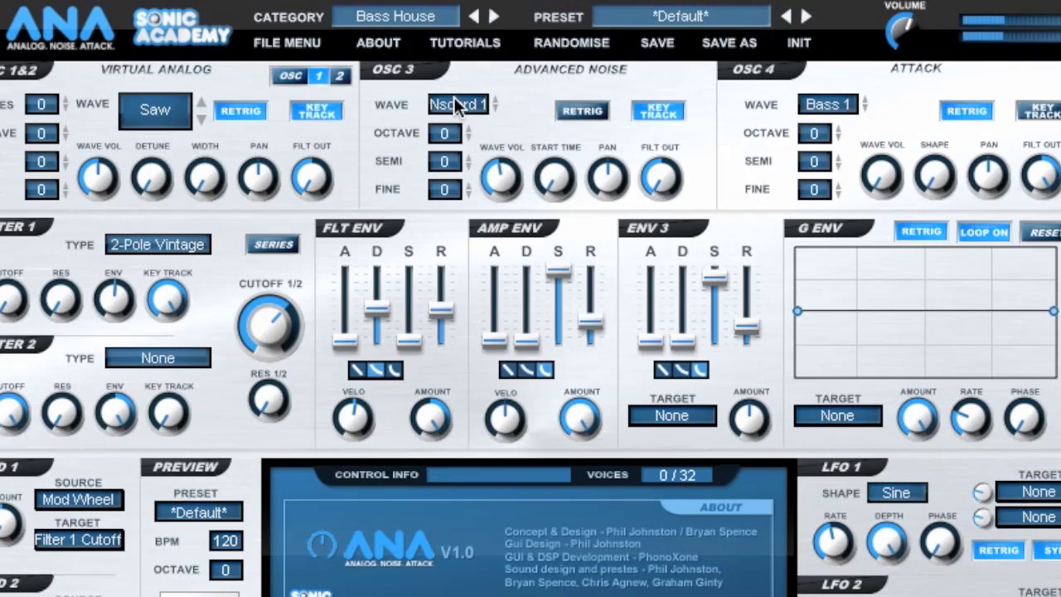
{"action": "scroll", "coordinate": [464, 105], "scroll_direction": "down", "scroll_amount": 1}
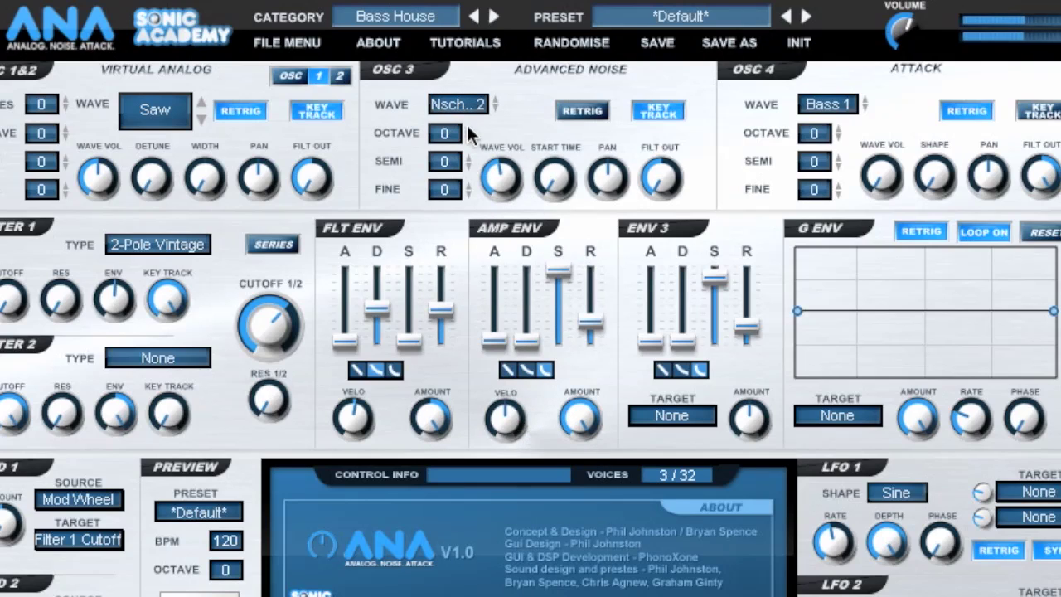
{"action": "scroll", "coordinate": [464, 108], "scroll_direction": "down", "scroll_amount": 1}
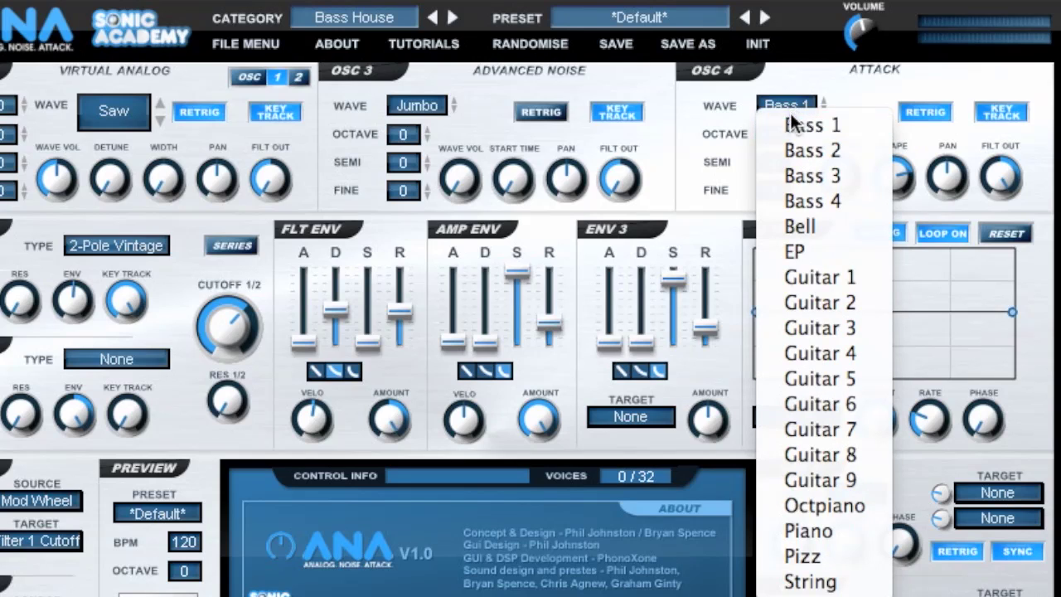
Step: Choose the Bass 1 attack wave for oscillator 4
{"action": "left_click", "coordinate": [793, 122]}
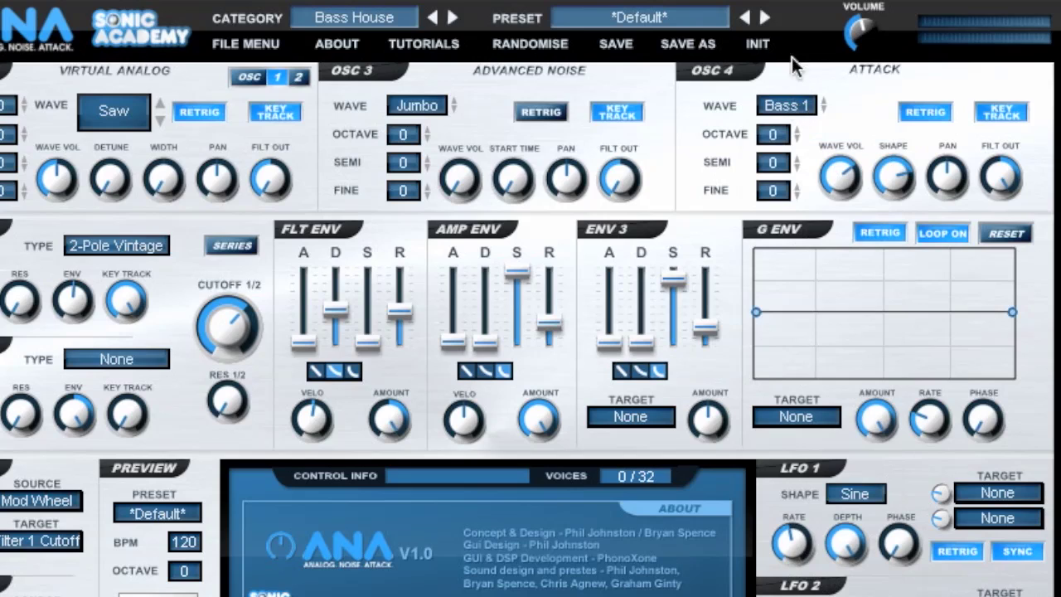
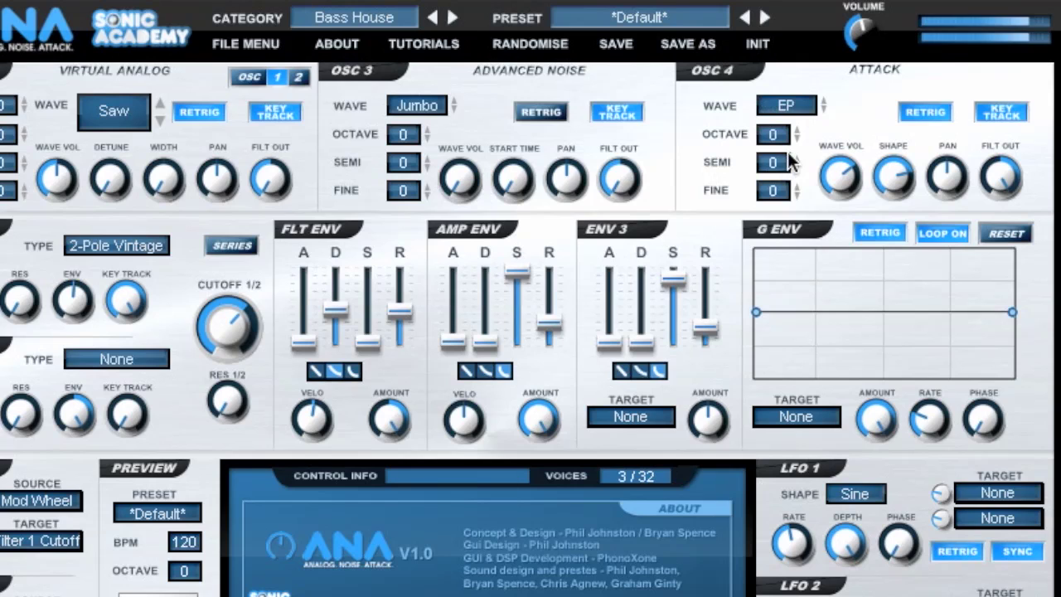
Step: Audition another attack wave on oscillator 4 in place of EP
{"action": "left_click", "coordinate": [786, 106]}
{"action": "left_click", "coordinate": [826, 503]}
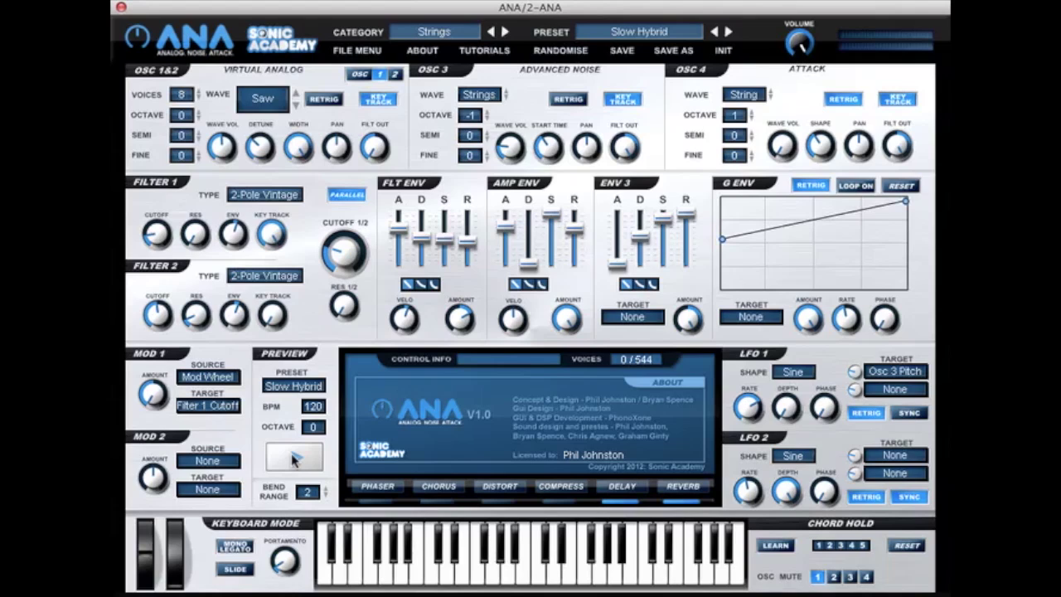
Step: Preview the Slow Hybrid preset and sweep the combined filter cutoff on the Modern Lift Lead and Prophecy presets
{"action": "left_click", "coordinate": [294, 460]}
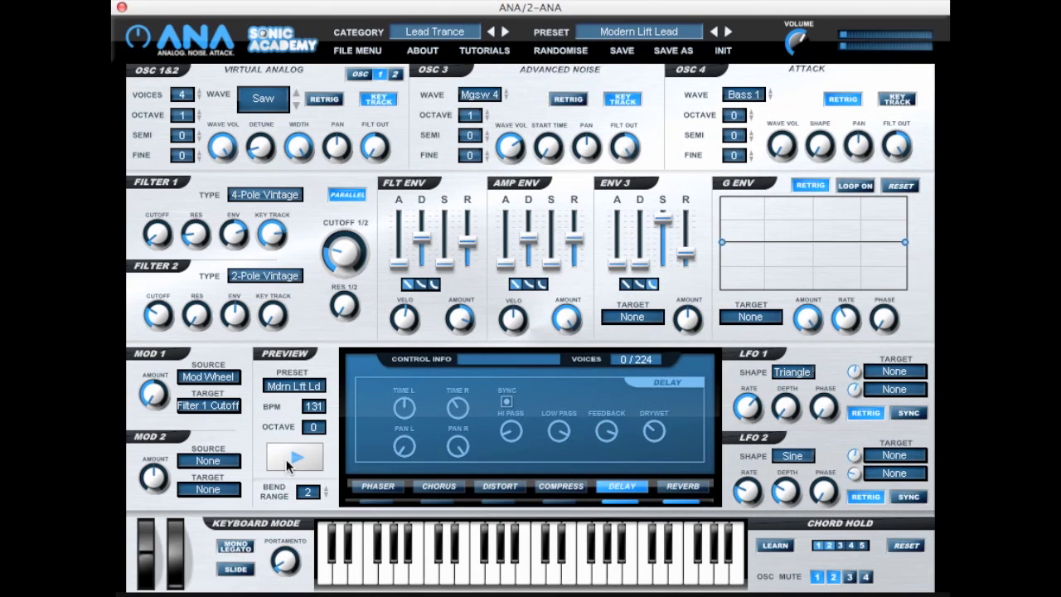
{"action": "left_click_drag", "start_coordinate": [346, 252], "coordinate": [362, 341]}
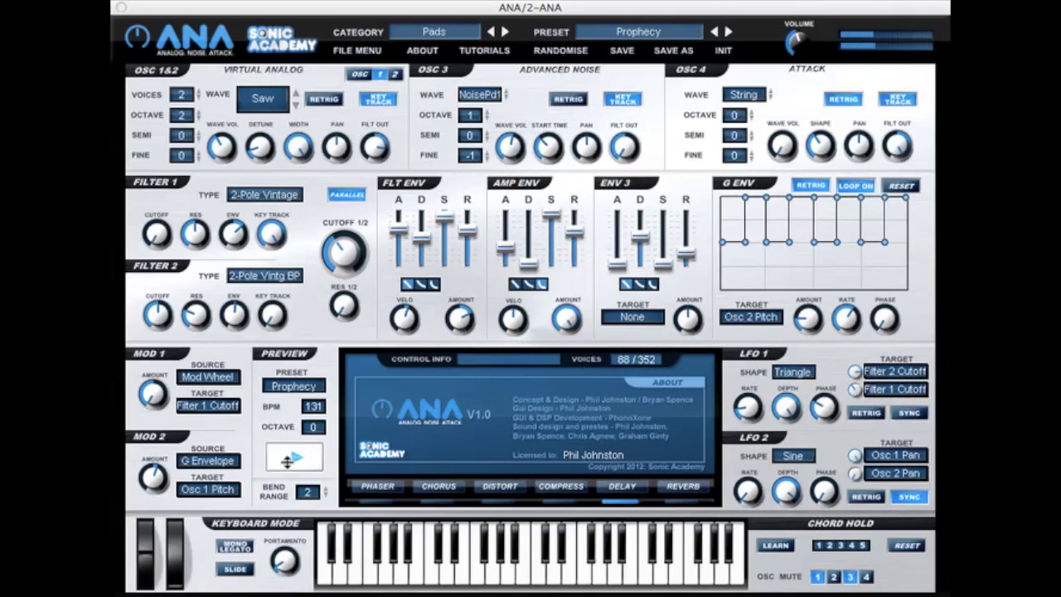
{"action": "left_click_drag", "start_coordinate": [346, 261], "coordinate": [352, 241]}
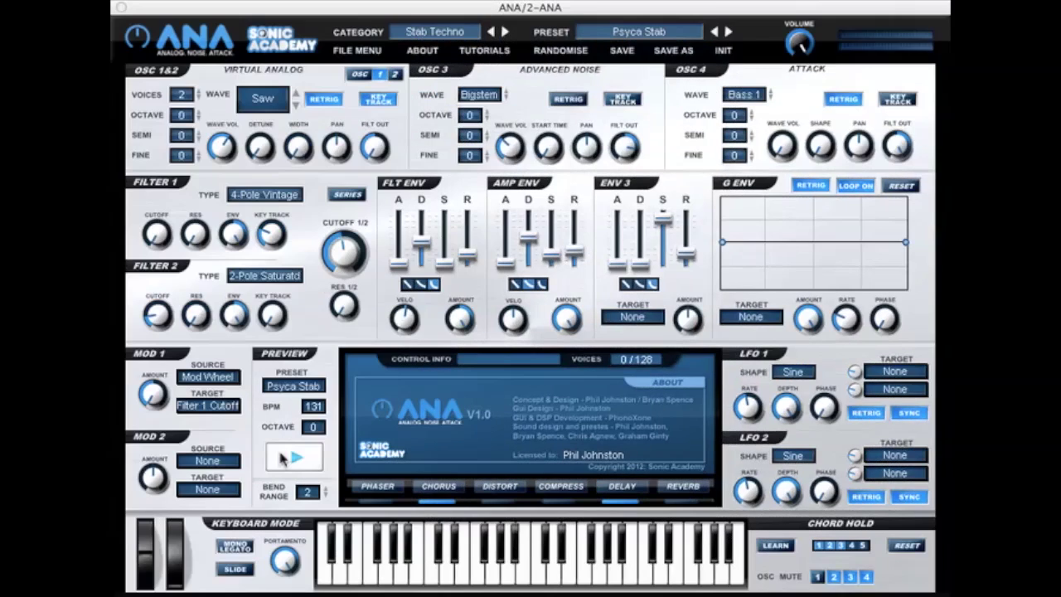
Step: Preview the Psyca Stab and Shimmer Stabs presets and sweep the combined filter cutoff on Psyca Stab and Du Fonk
{"action": "left_click", "coordinate": [282, 458]}
{"action": "left_click_drag", "start_coordinate": [351, 273], "coordinate": [360, 334]}
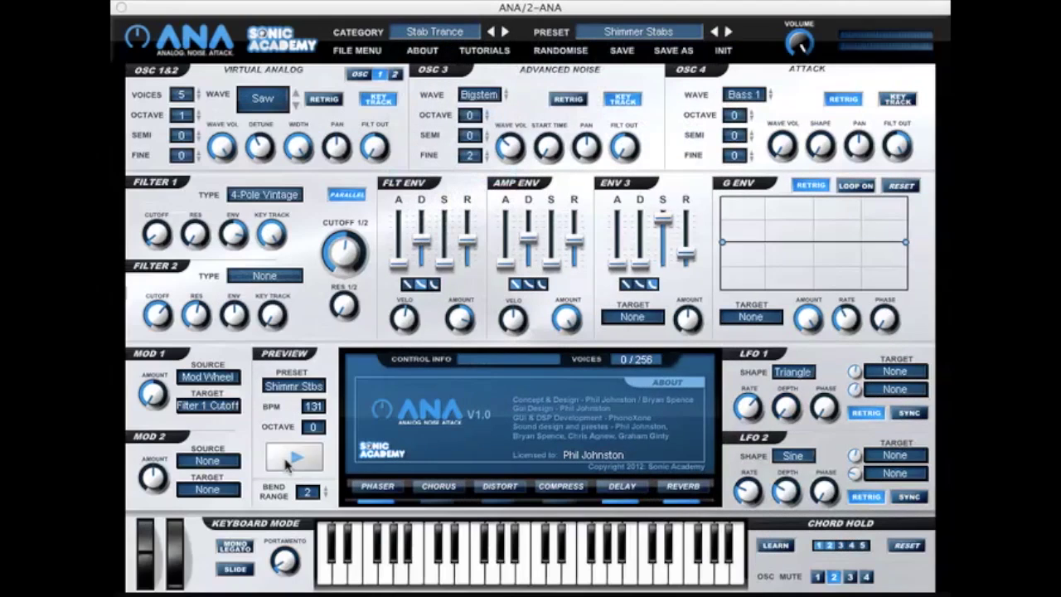
{"action": "left_click", "coordinate": [286, 462]}
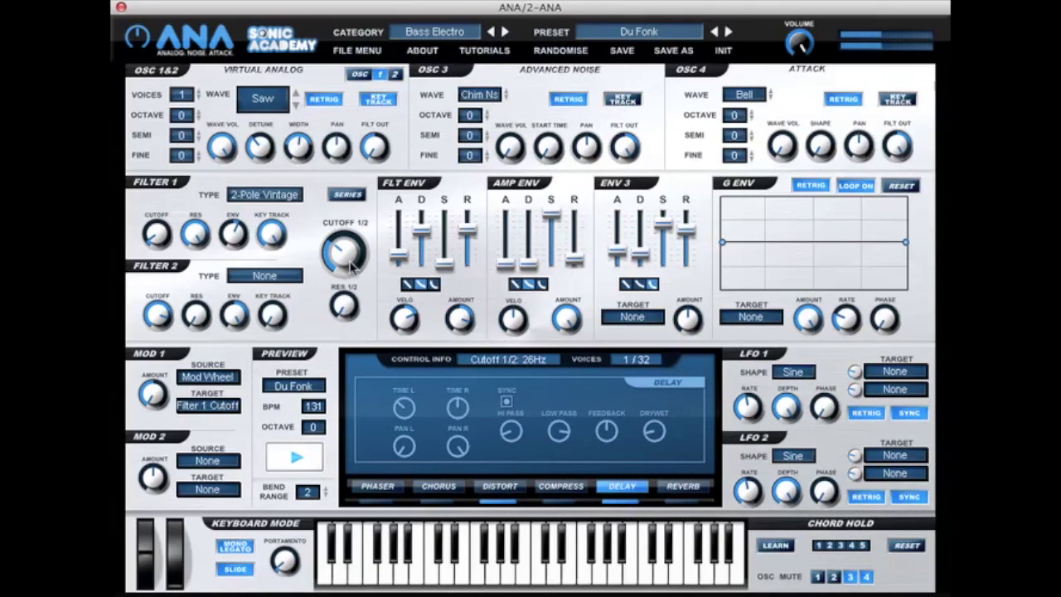
{"action": "left_click_drag", "start_coordinate": [355, 270], "coordinate": [361, 294]}
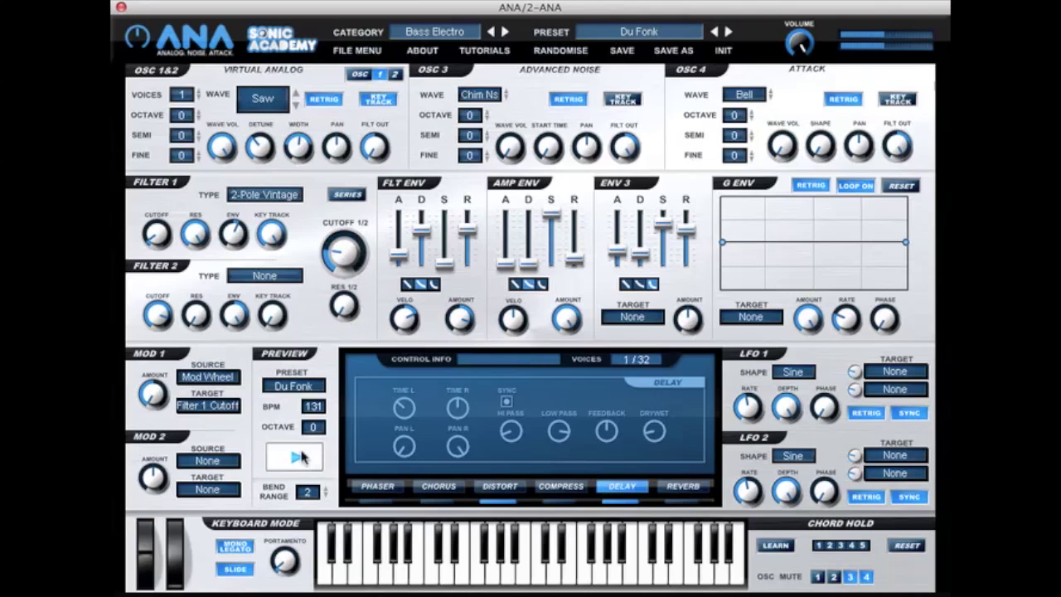